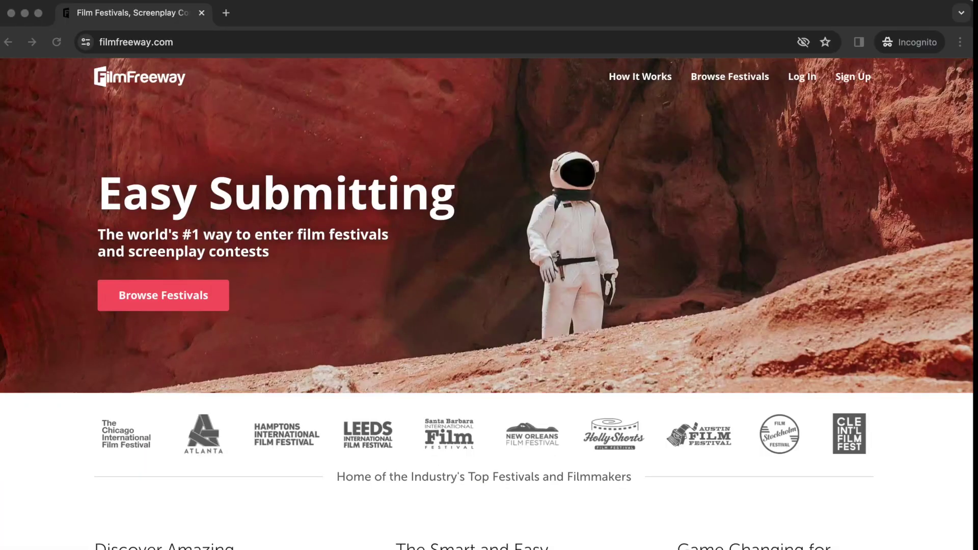
Sign up for a FilmFreeway account with an email address and begin adding a new project.
left_click(851, 82)
left_click(852, 82)
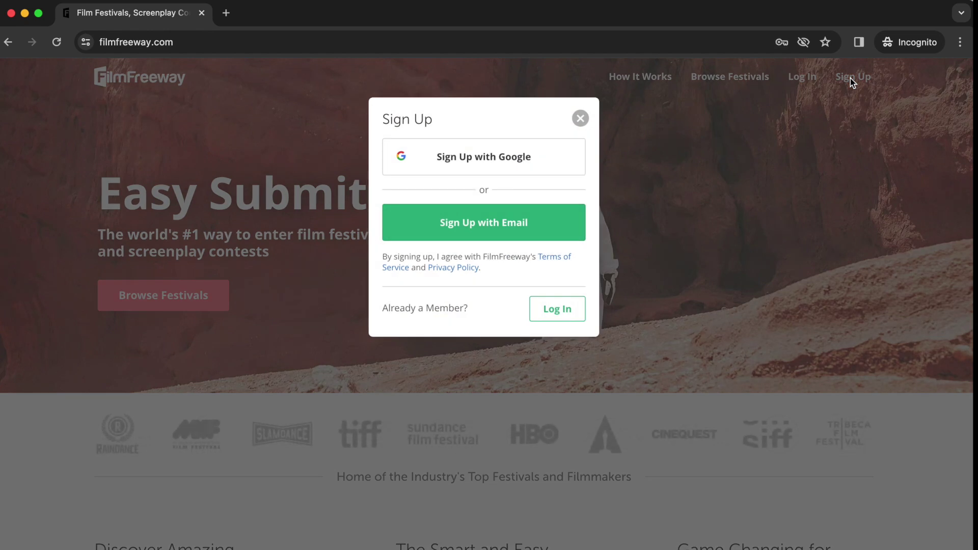
left_click(552, 226)
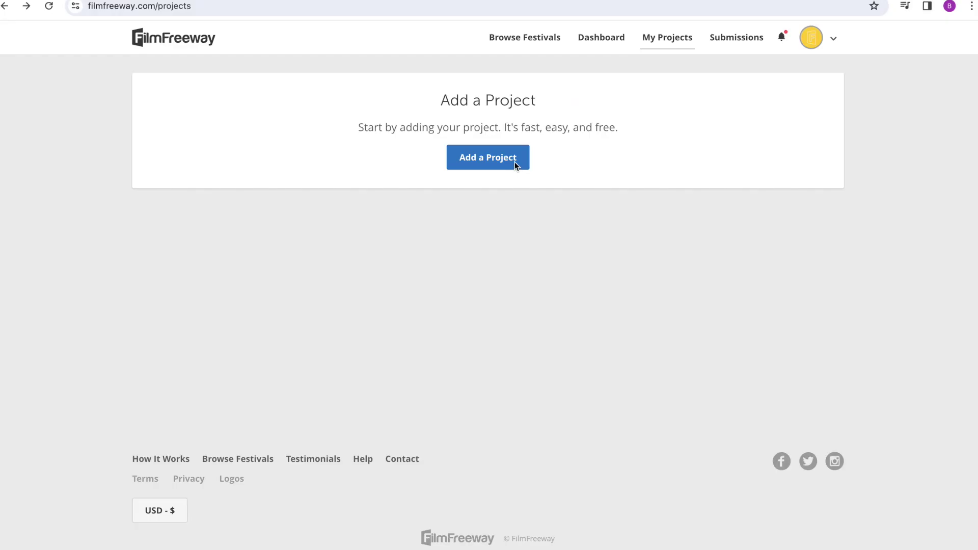
left_click(515, 163)
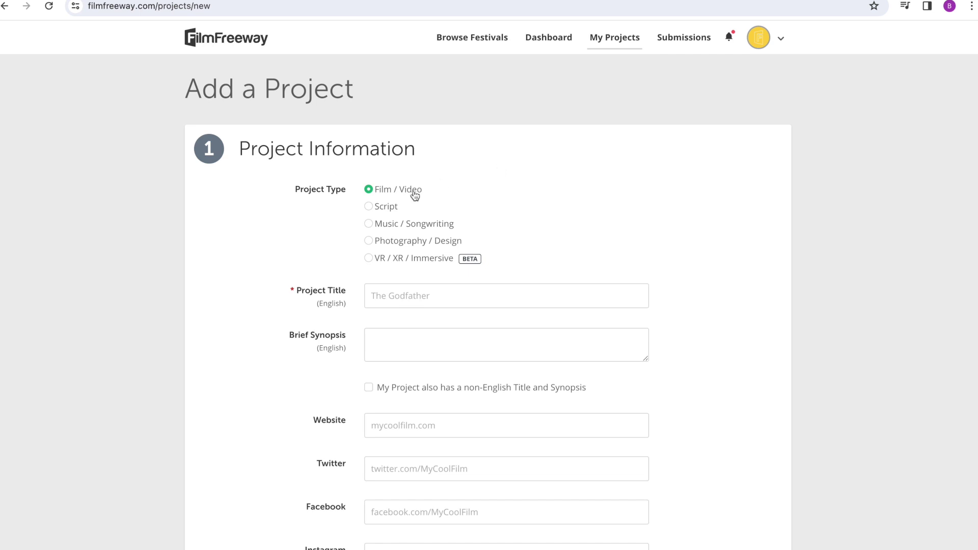
Set the project type to Photography / Design and enter 'My Project' as the title.
left_click(368, 208)
left_click(369, 224)
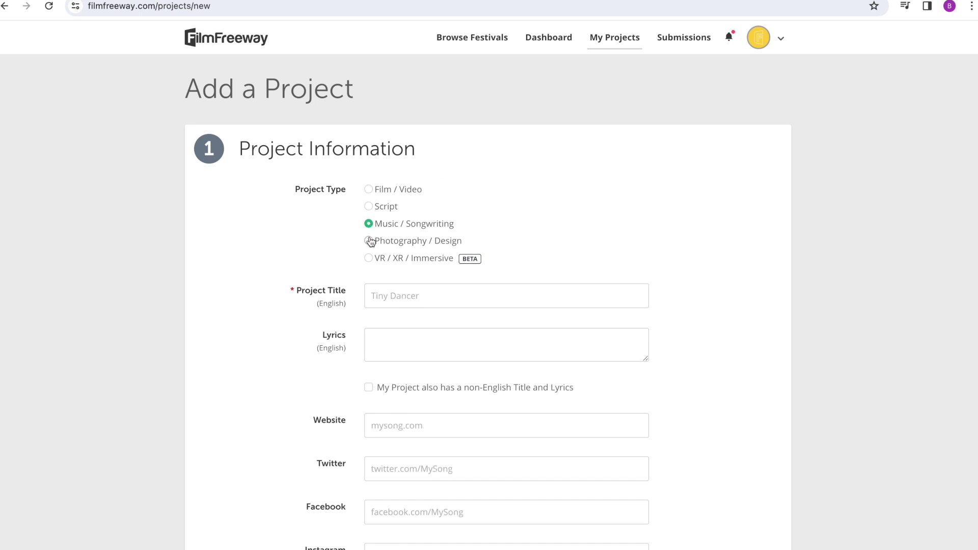
left_click(369, 241)
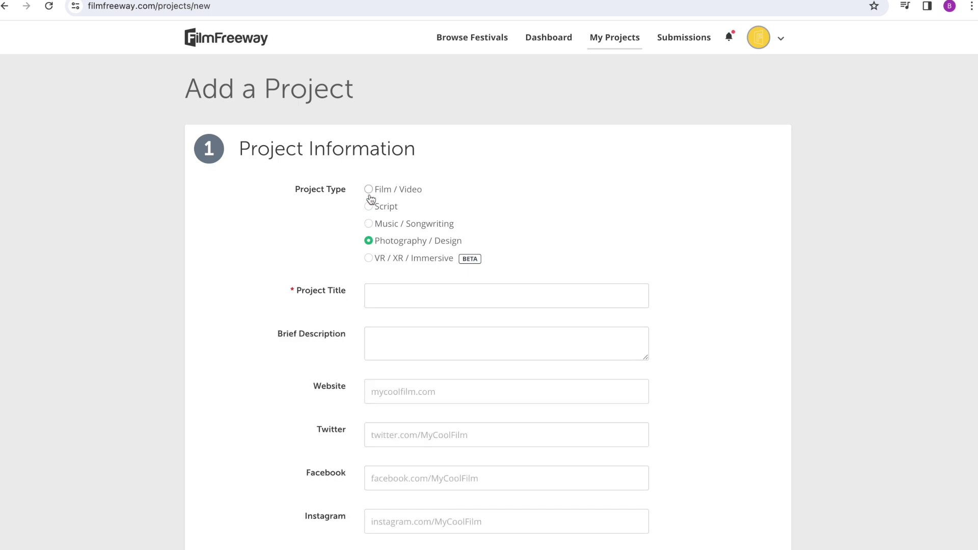
left_click(377, 292)
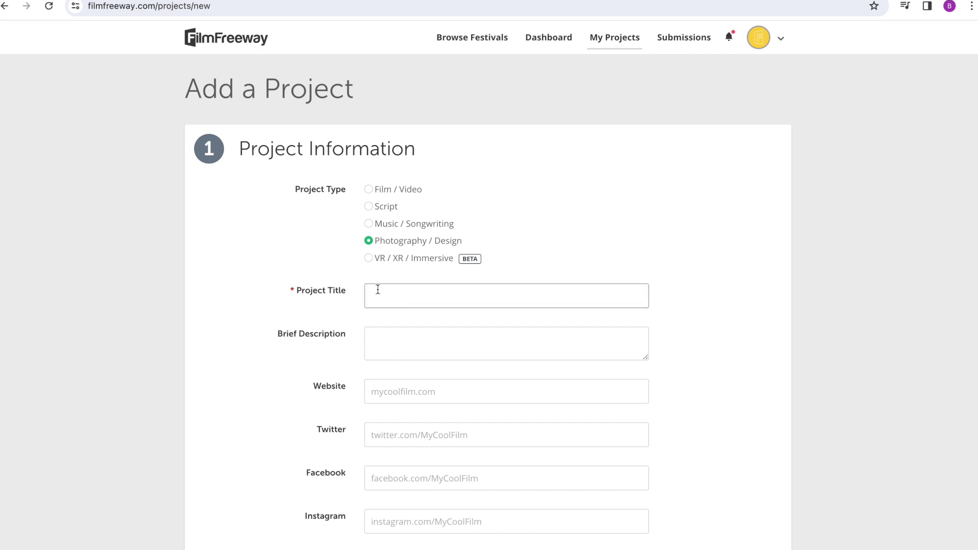
type("My Project")
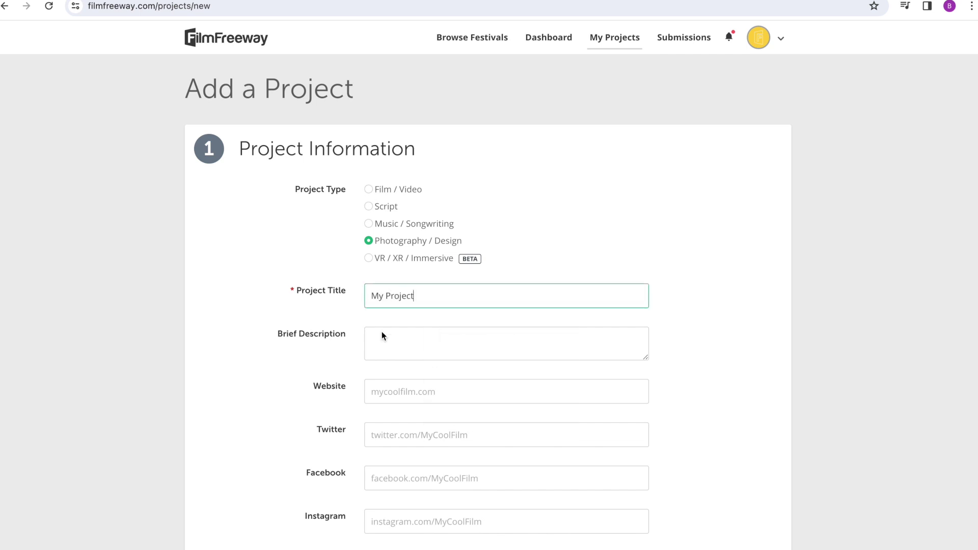
scroll(383, 343, "down", 3)
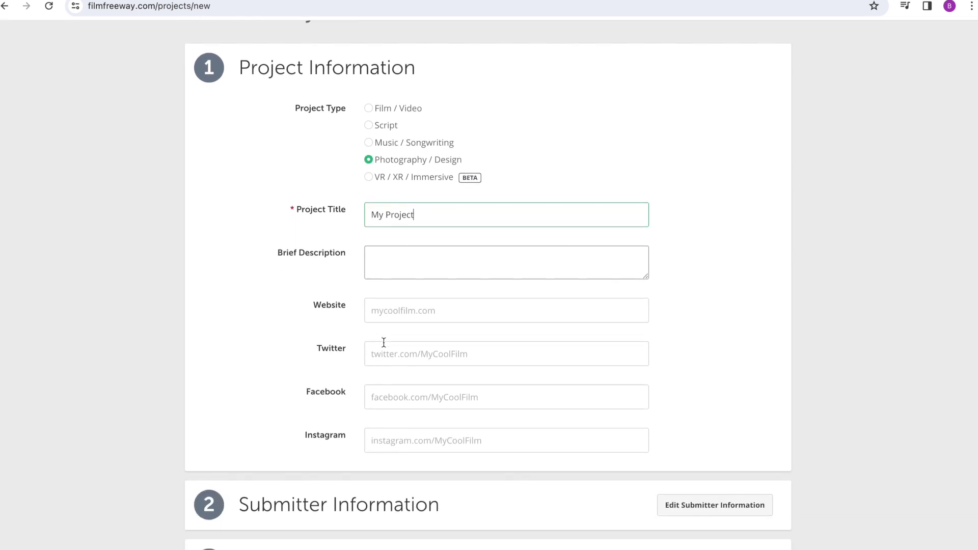
Open the submitter information section for editing.
scroll(383, 347, "down", 3)
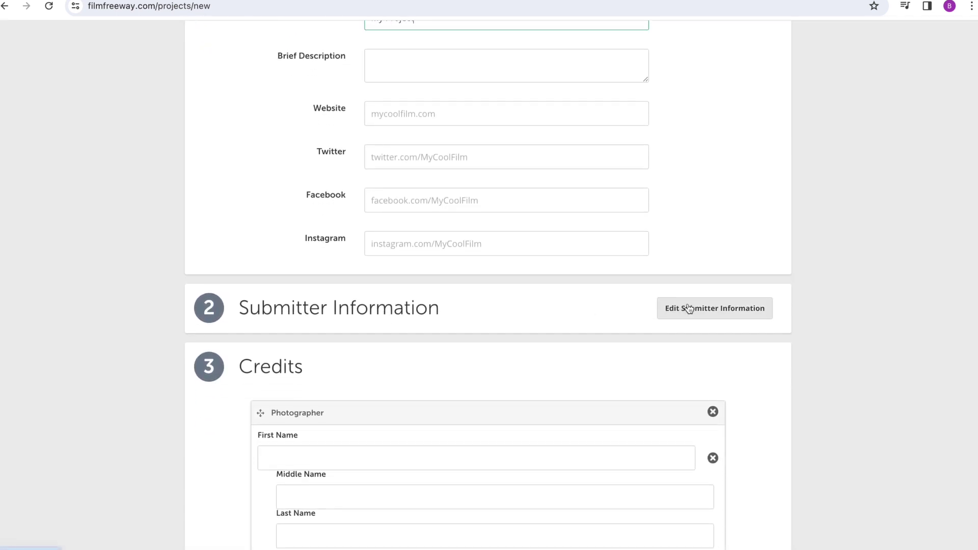
left_click(687, 308)
scroll(418, 356, "down", 2)
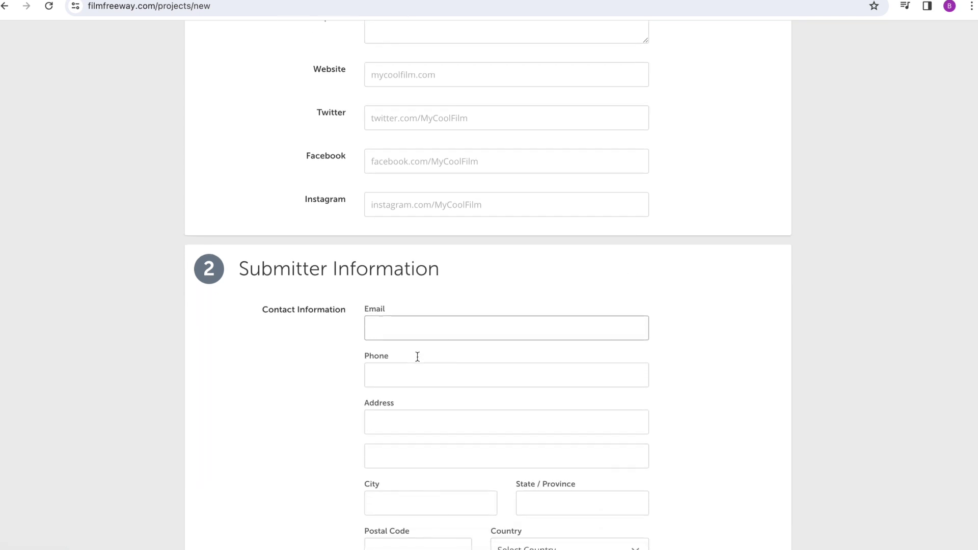
scroll(417, 356, "down", 5)
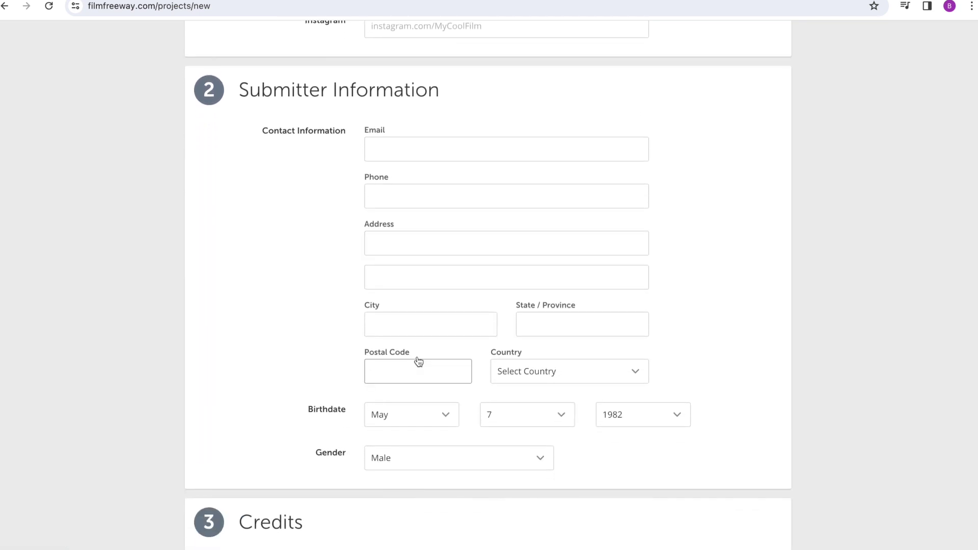
scroll(419, 360, "down", 3)
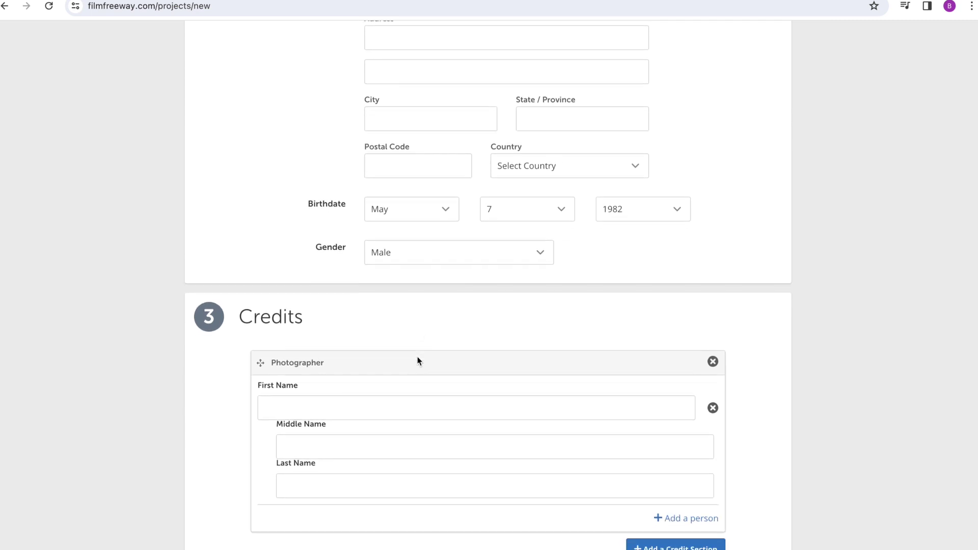
scroll(417, 357, "down", 3)
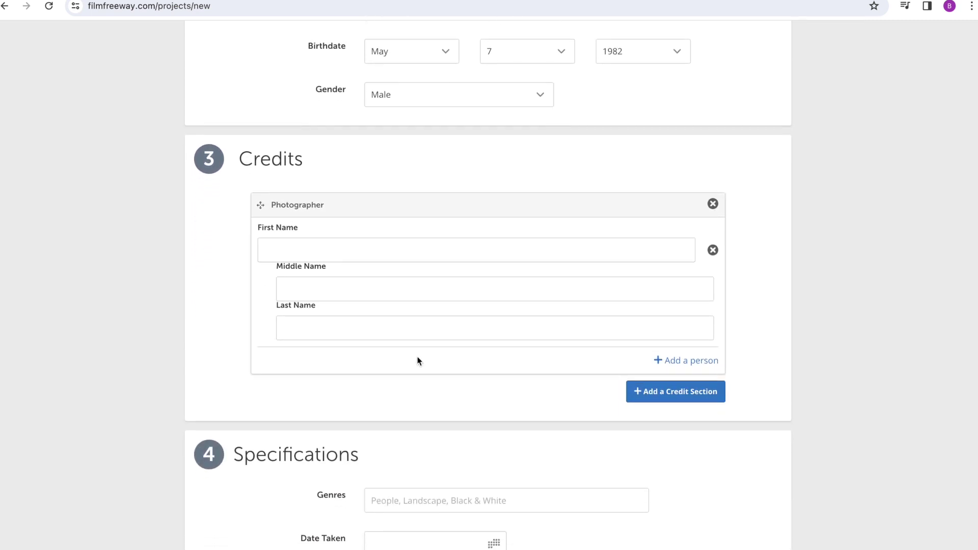
scroll(417, 358, "down", 3)
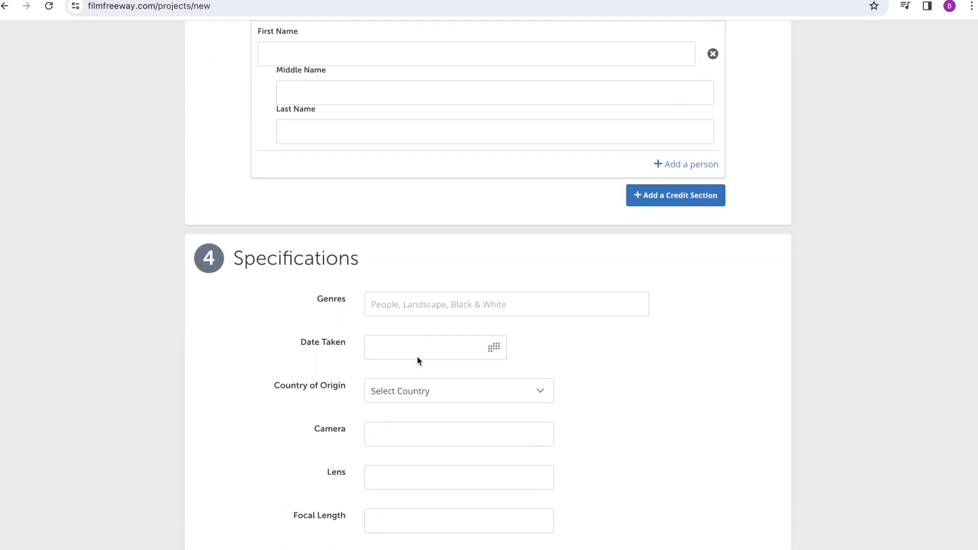
scroll(417, 360, "down", 3)
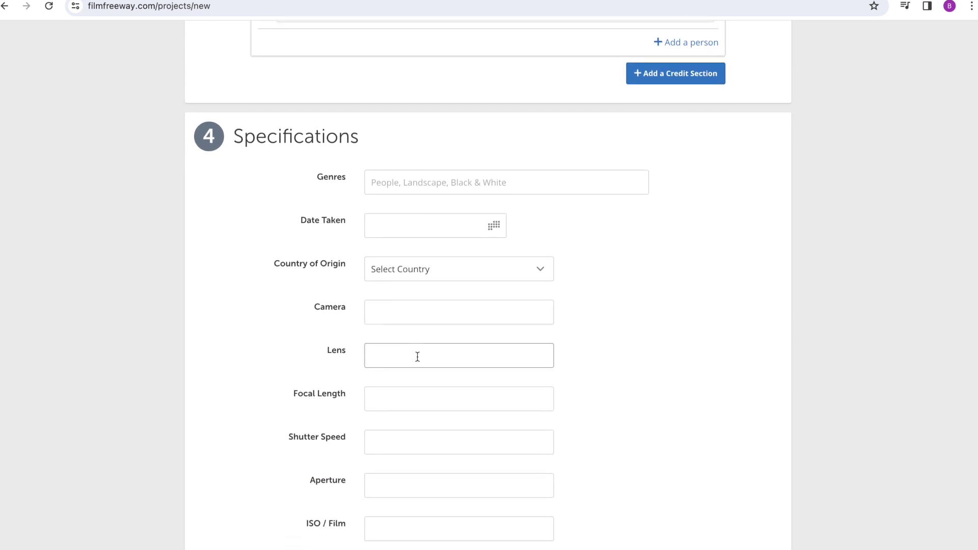
scroll(417, 361, "down", 1)
Set Student Project to Yes with school 'Your School Here' and save the project.
left_click(395, 397)
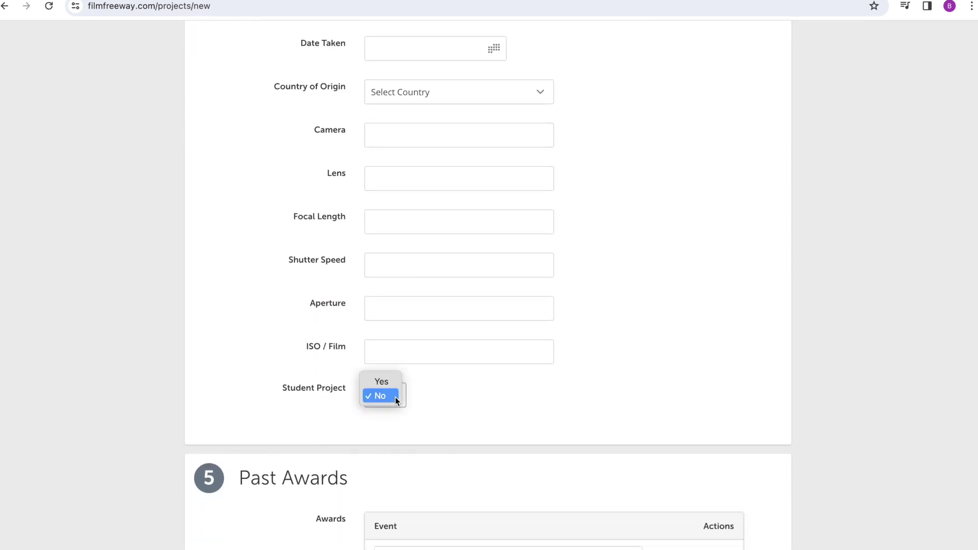
left_click(390, 385)
left_click(539, 395)
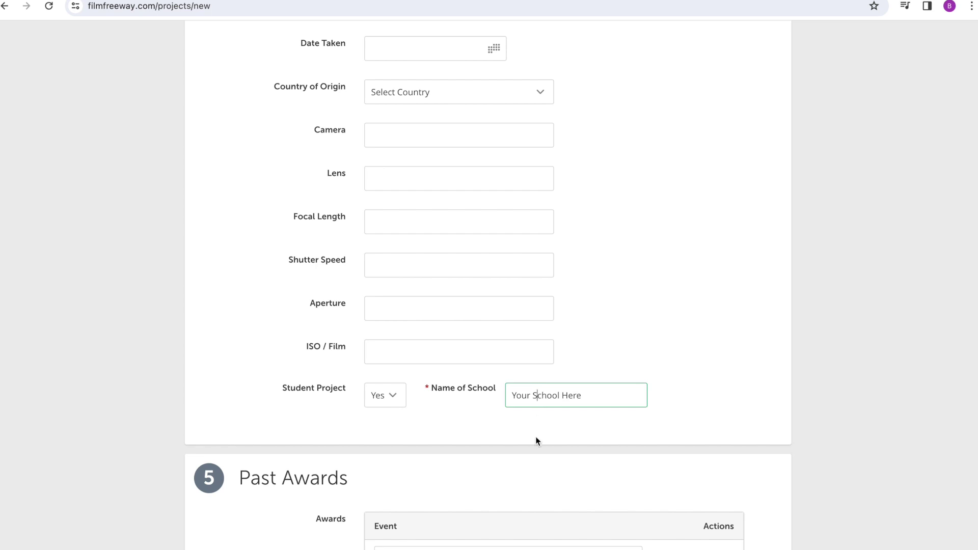
scroll(536, 444, "down", 4)
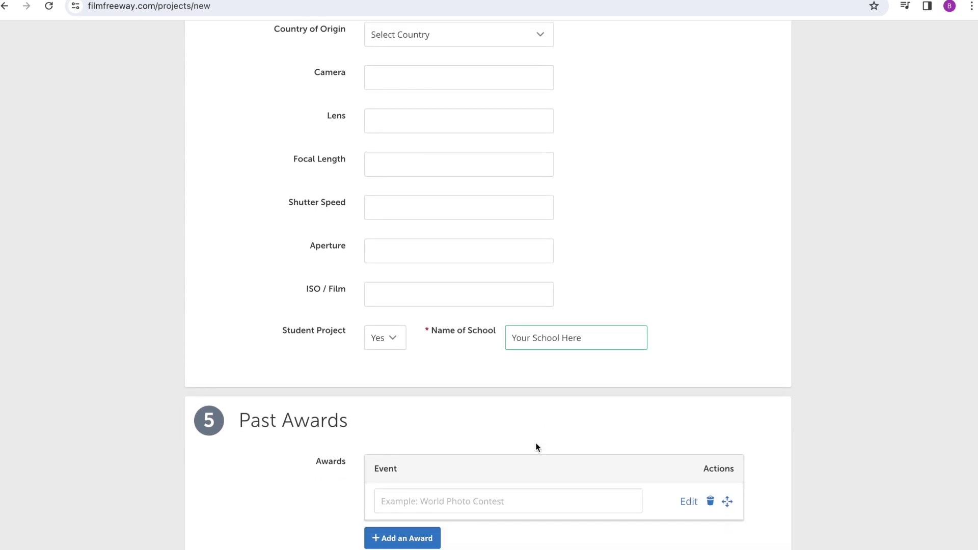
scroll(536, 443, "down", 1)
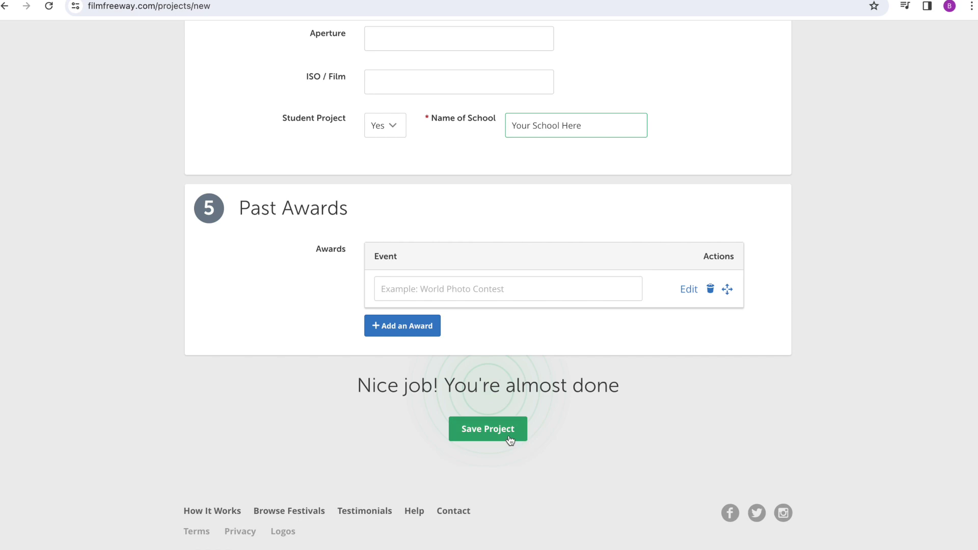
left_click(509, 438)
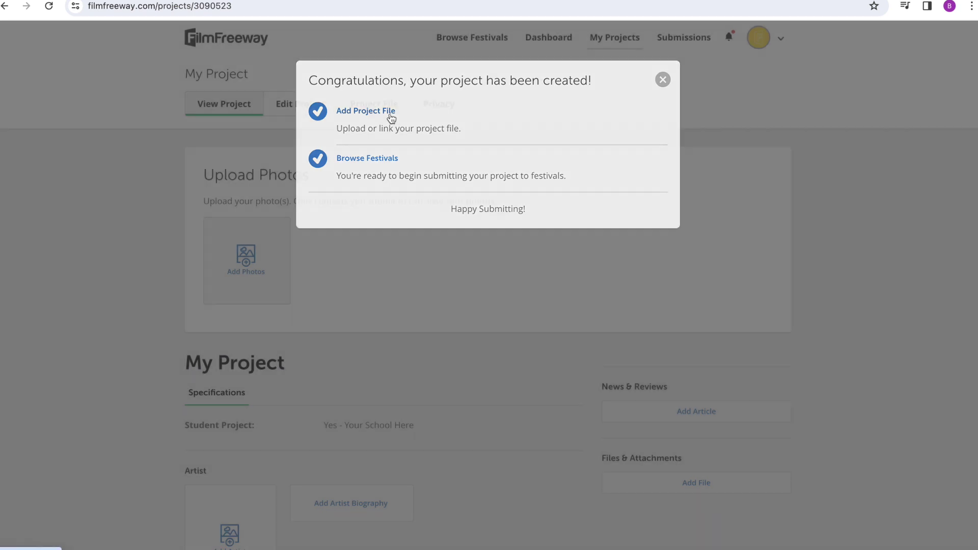
left_click(475, 314)
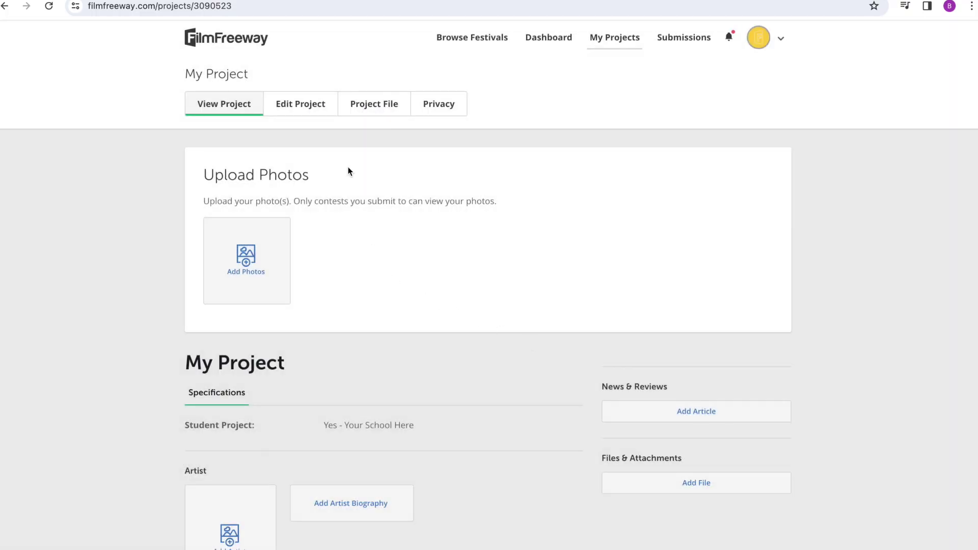
scroll(348, 167, "down", 3)
scroll(348, 170, "down", 1)
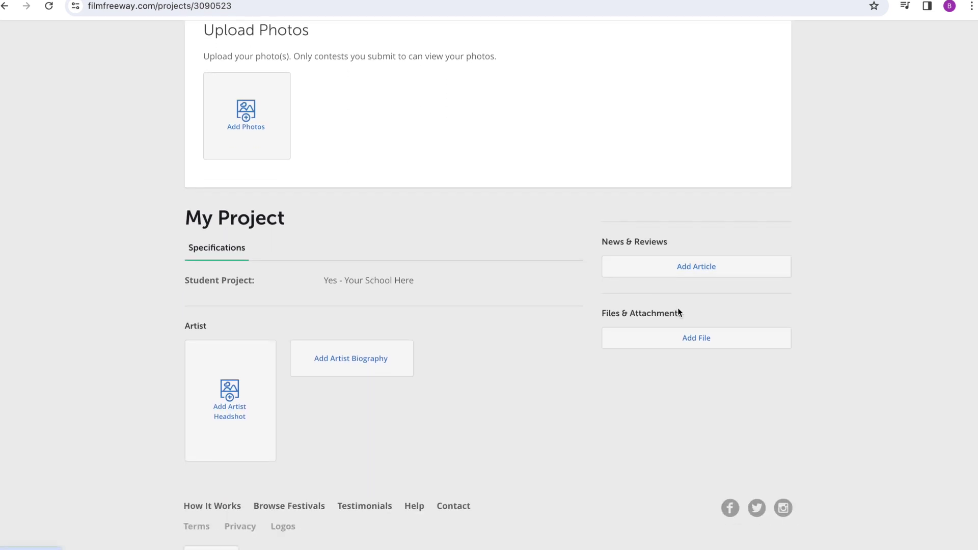
left_click(696, 337)
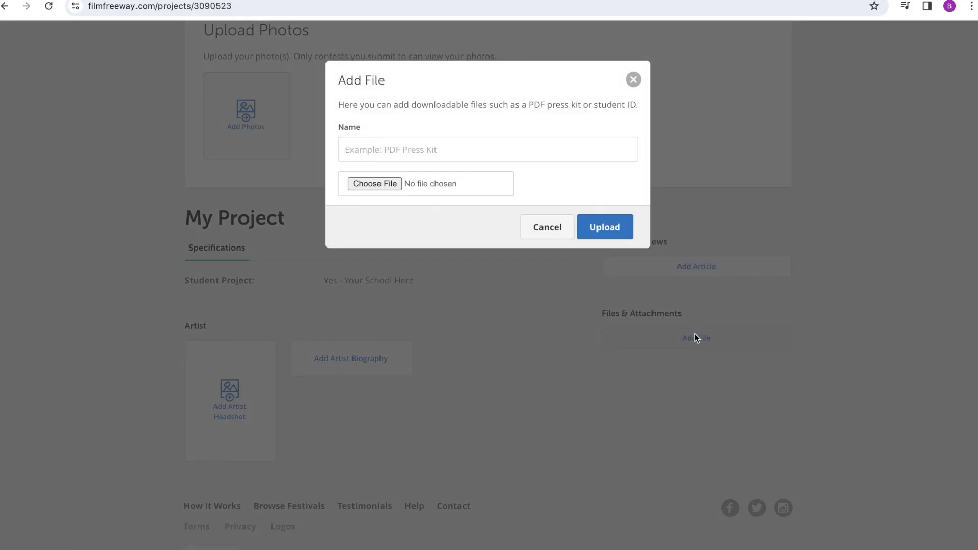
left_click(405, 153)
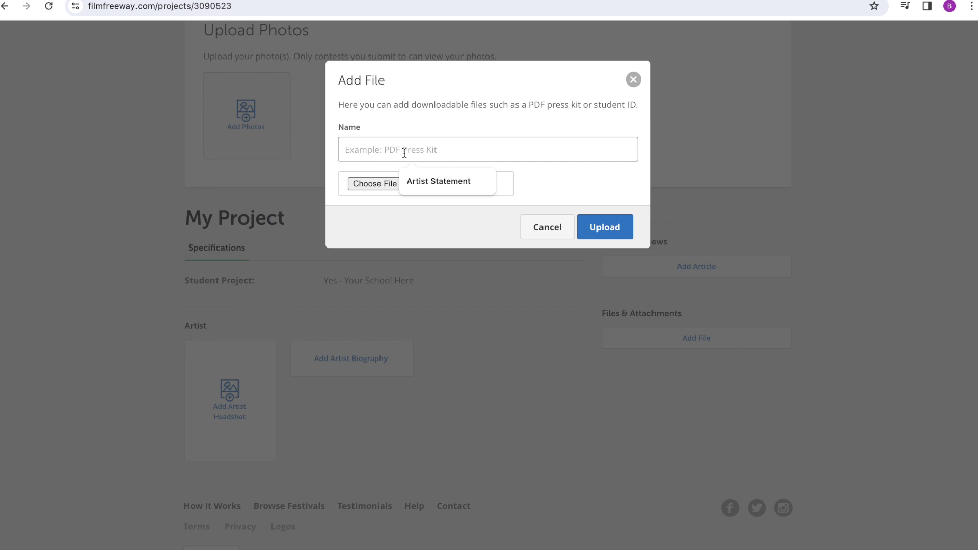
type("Permission f")
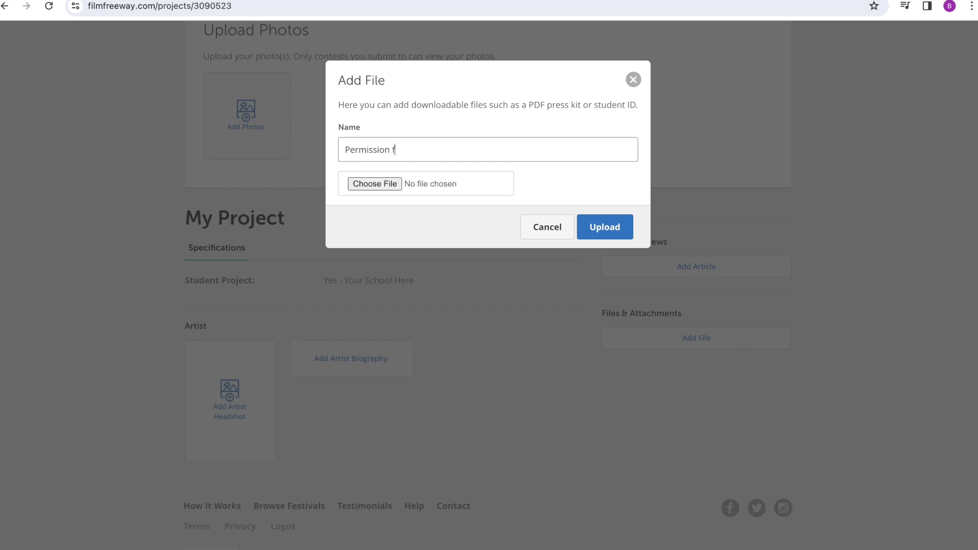
key("BackSpace")
type("Form")
left_click(633, 79)
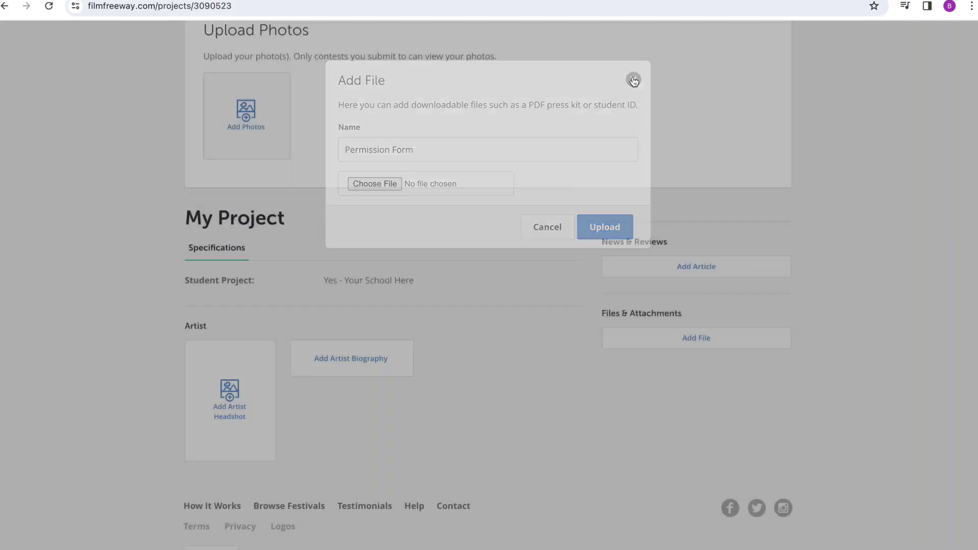
scroll(412, 231, "up", 3)
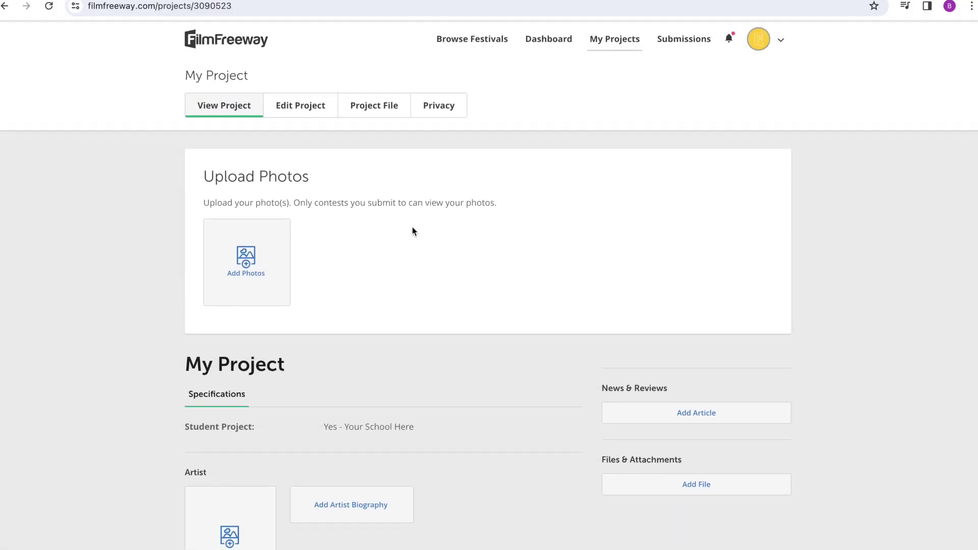
Start a submission to the Courageous Rhode Island Youth Media Contest from its listing.
scroll(413, 229, "down", 4)
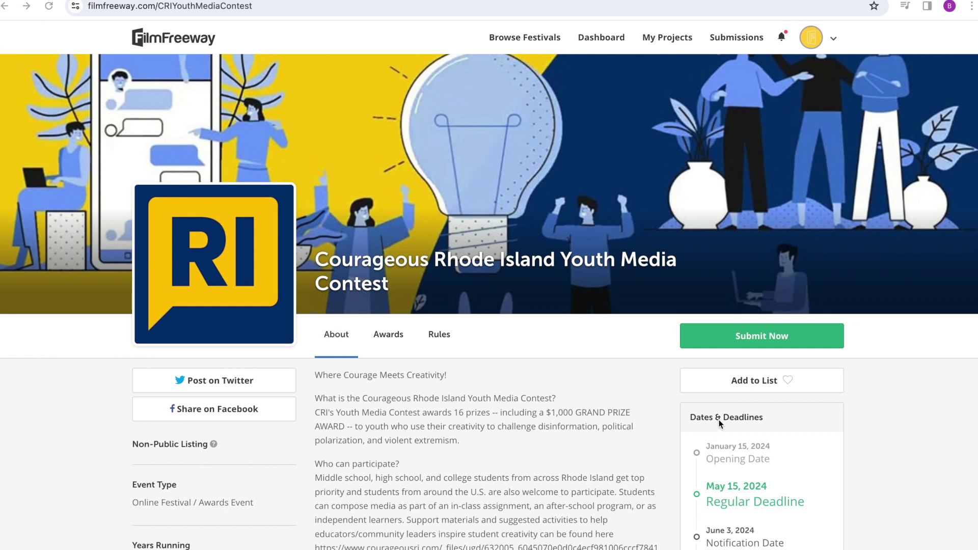
left_click(771, 336)
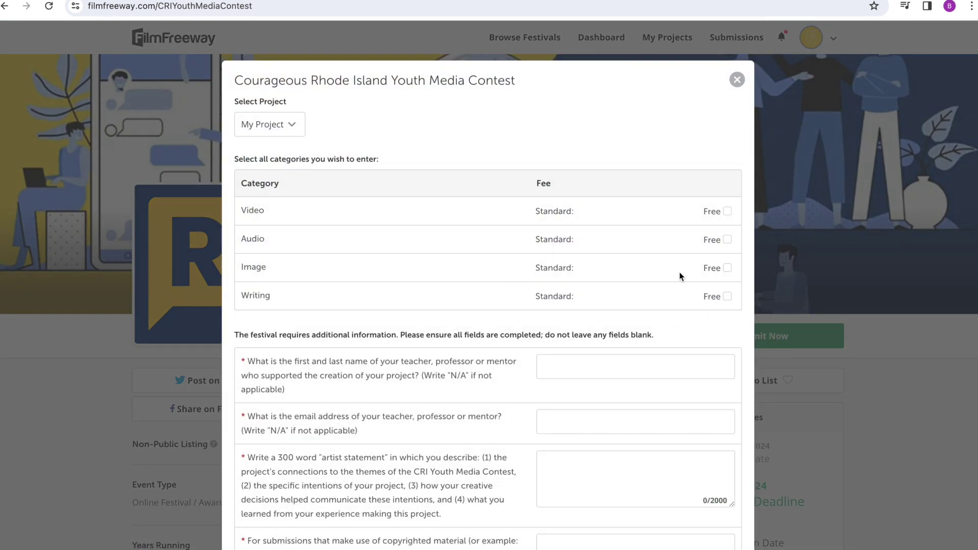
Tick the Image category, enter 'Teacher' as teacher's name, and answer No for under-18 footage.
left_click(727, 269)
scroll(471, 302, "down", 3)
left_click(555, 198)
type("Teacher")
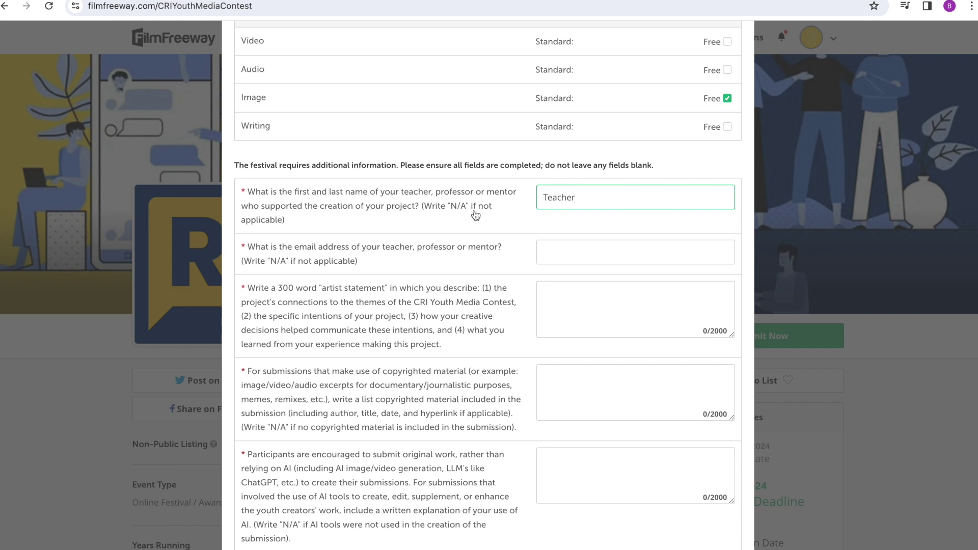
scroll(486, 271, "down", 2)
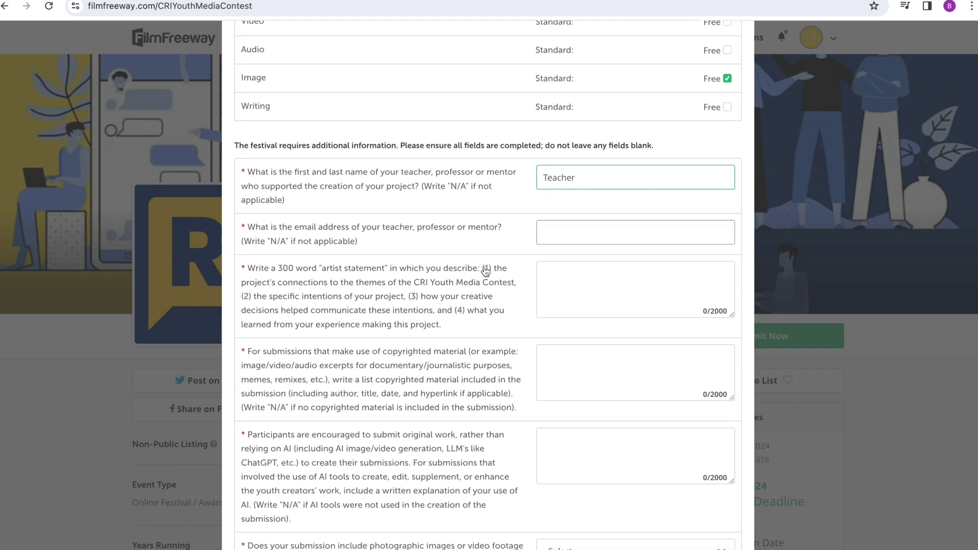
scroll(485, 271, "down", 2)
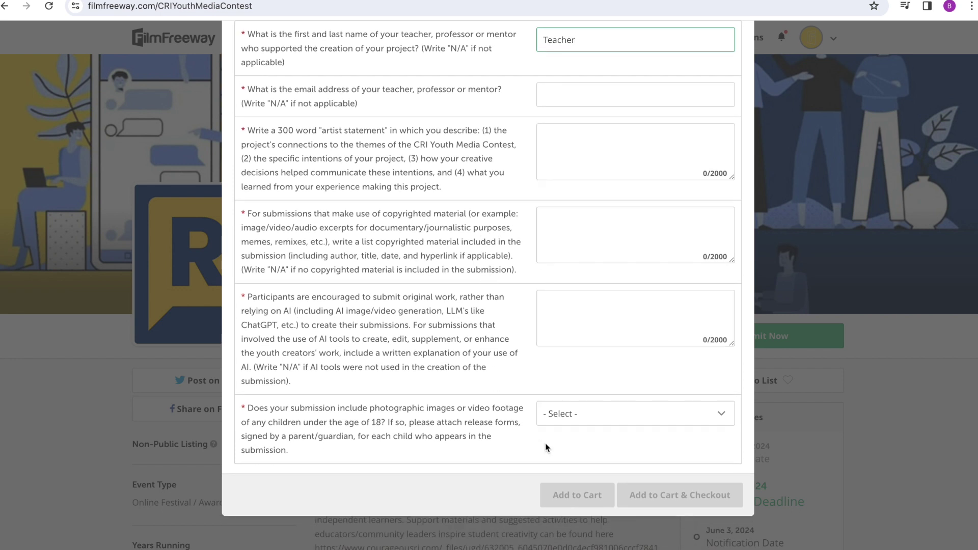
left_click(639, 417)
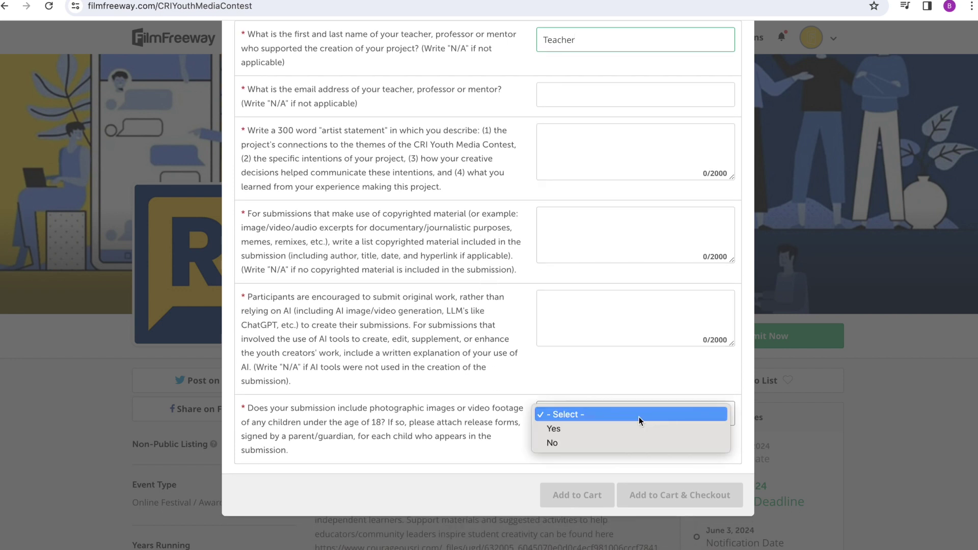
left_click(640, 442)
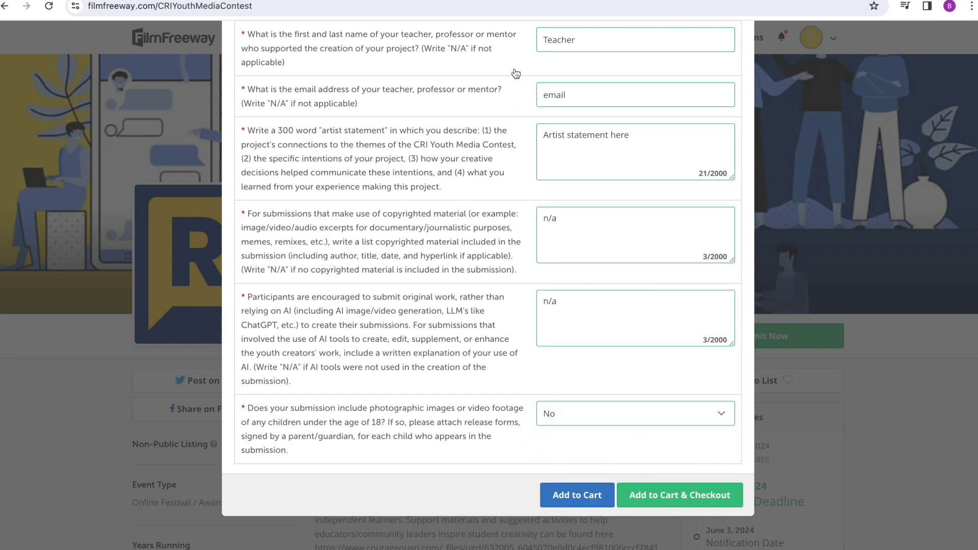
Complete the teacher name as 'Teacher name' and prefix the email answer with 'Teacher'.
scroll(516, 74, "up", 2)
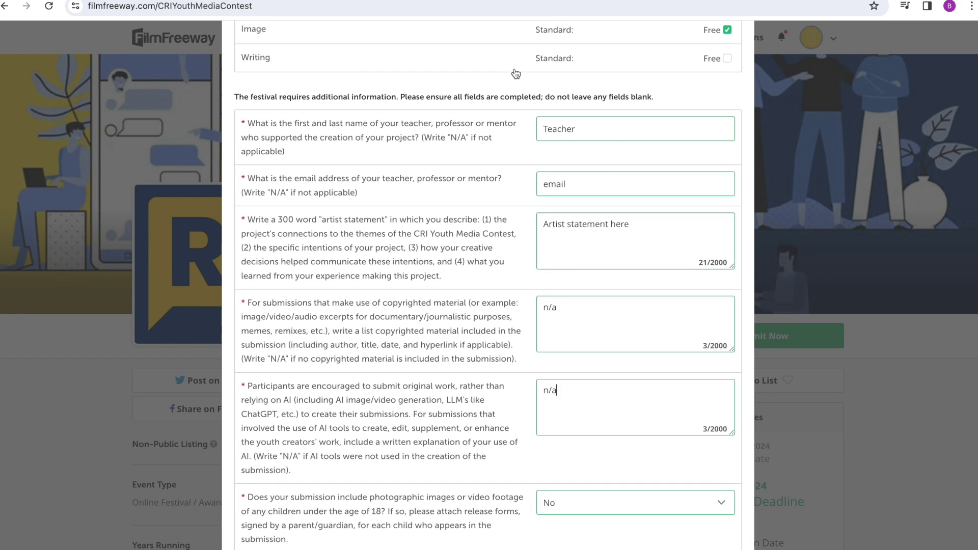
left_click(590, 129)
type("name")
key("Home")
type("Teacher")
scroll(508, 166, "up", 4)
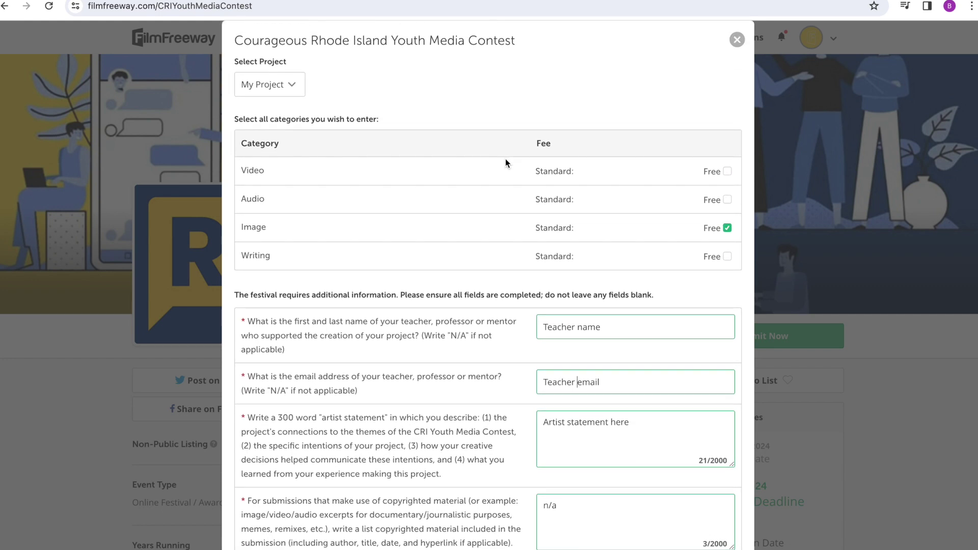
scroll(506, 161, "down", 3)
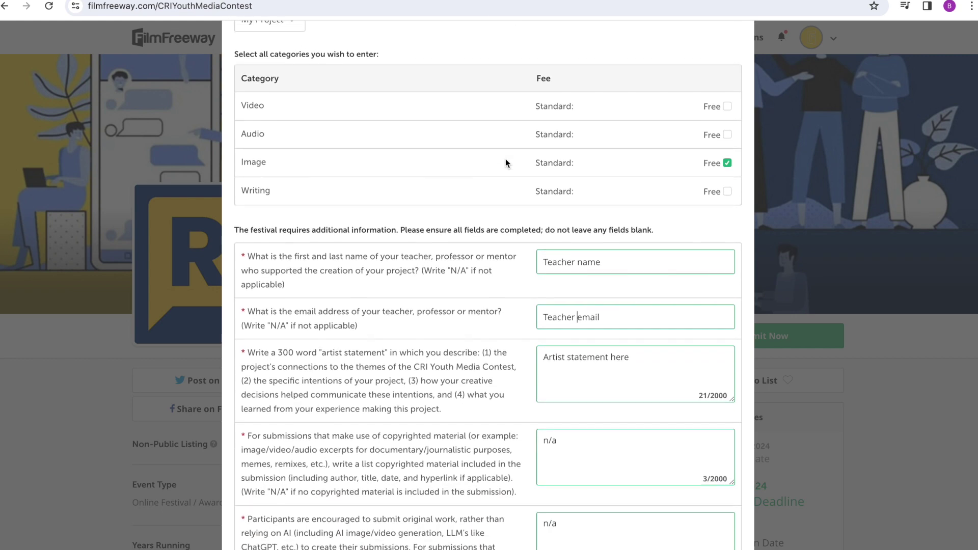
scroll(506, 158, "down", 3)
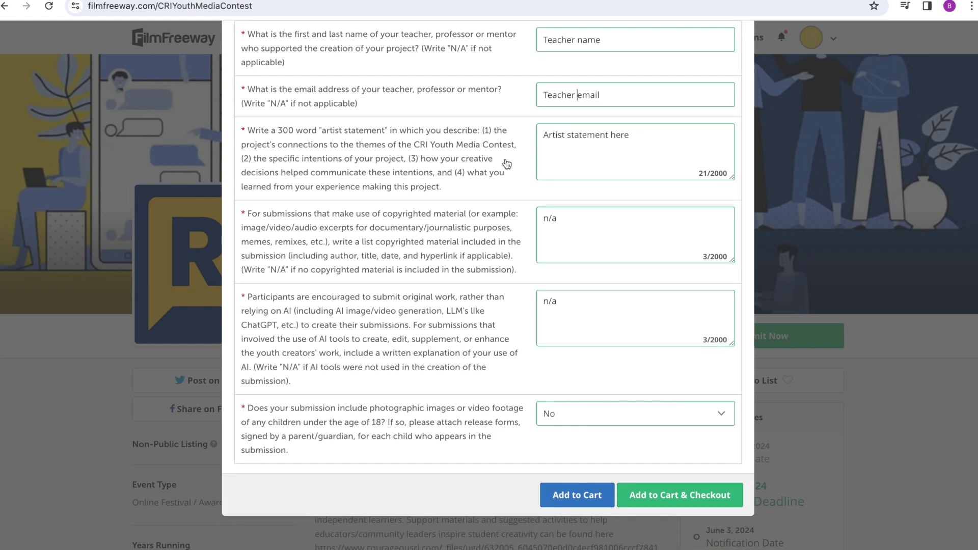
Check out the $0.00 cart and complete the free order.
left_click(662, 495)
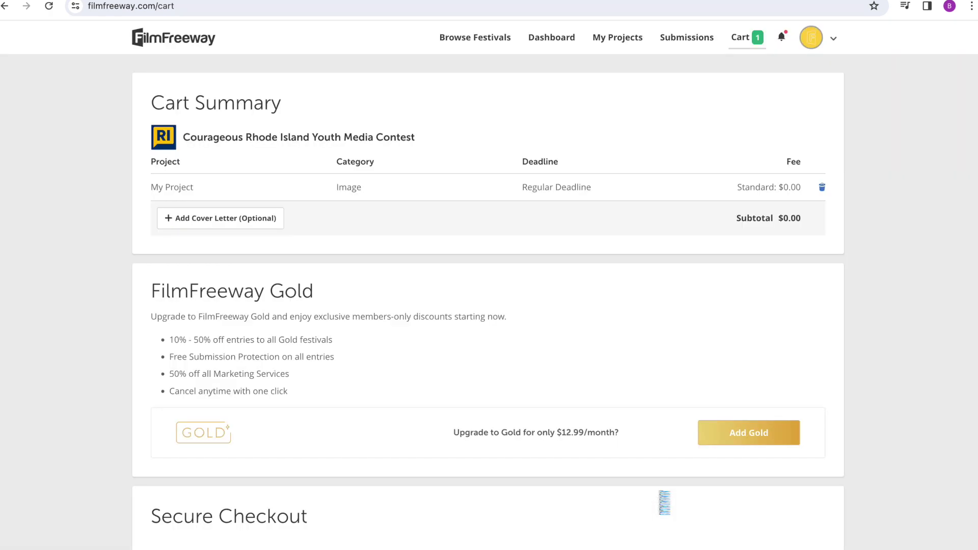
scroll(664, 502, "down", 3)
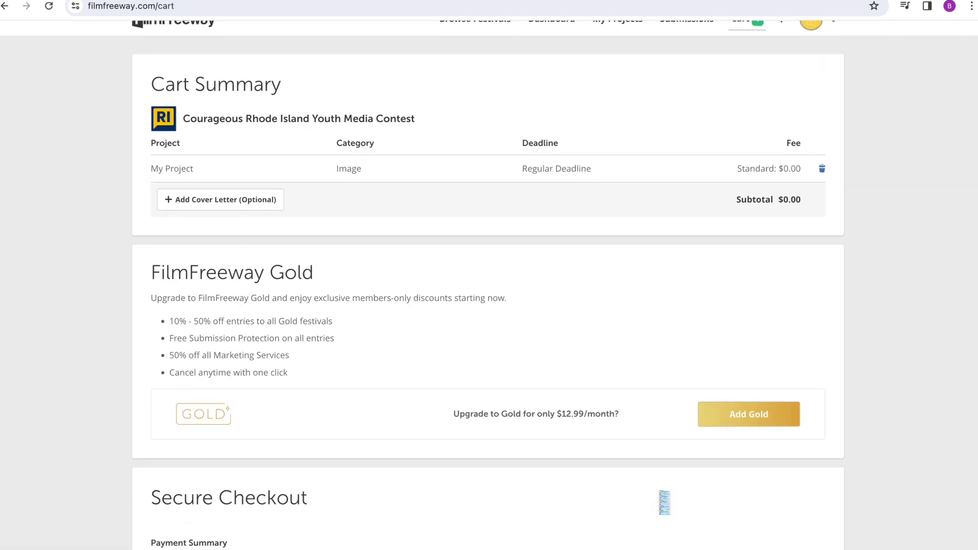
scroll(664, 503, "down", 1)
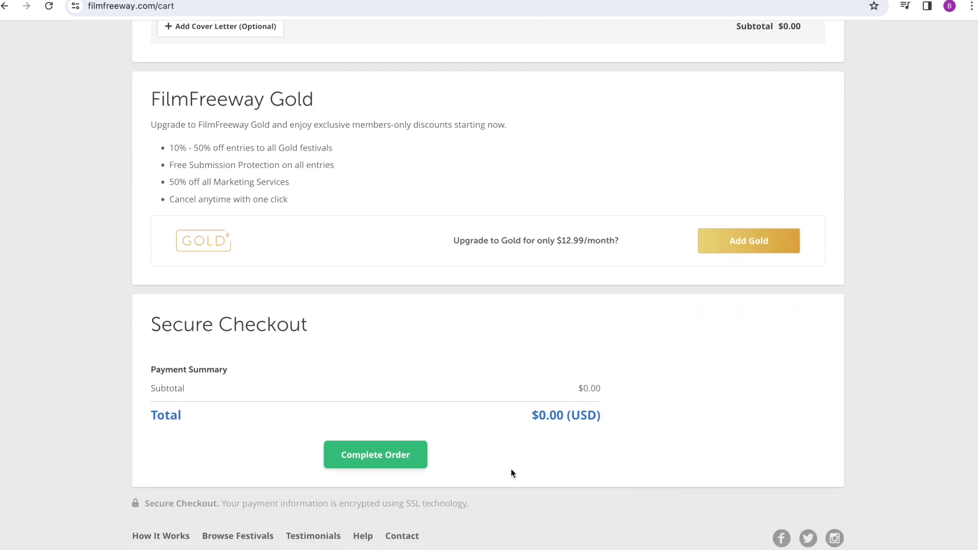
left_click(413, 463)
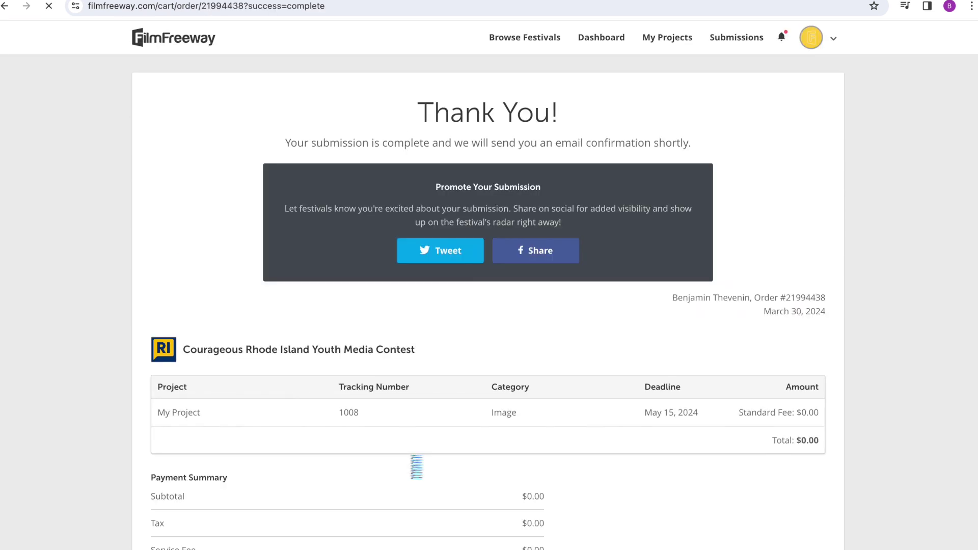